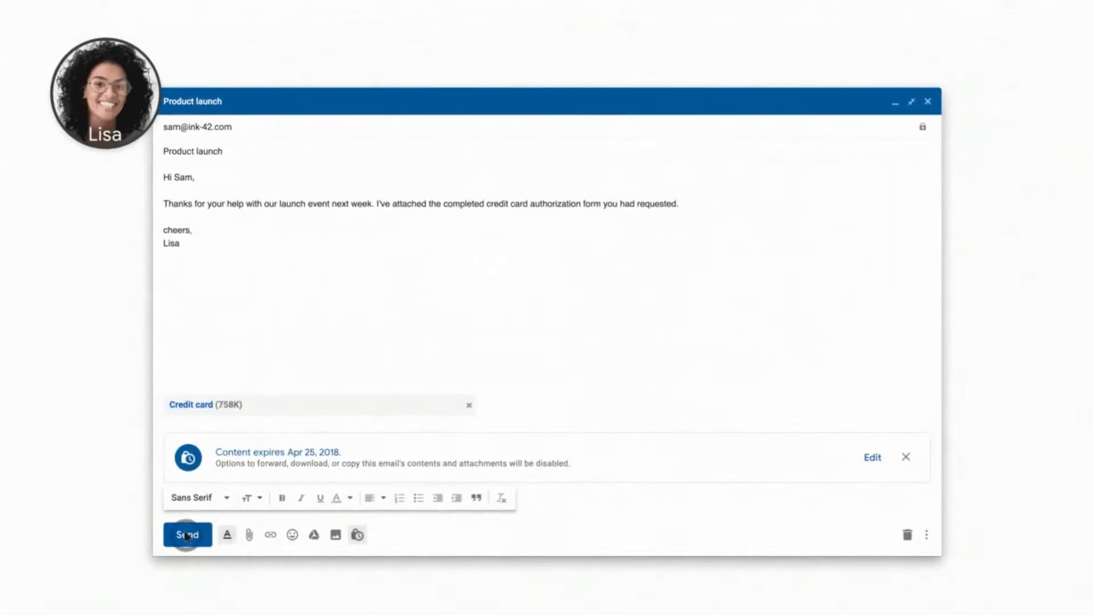
left_click(186, 536)
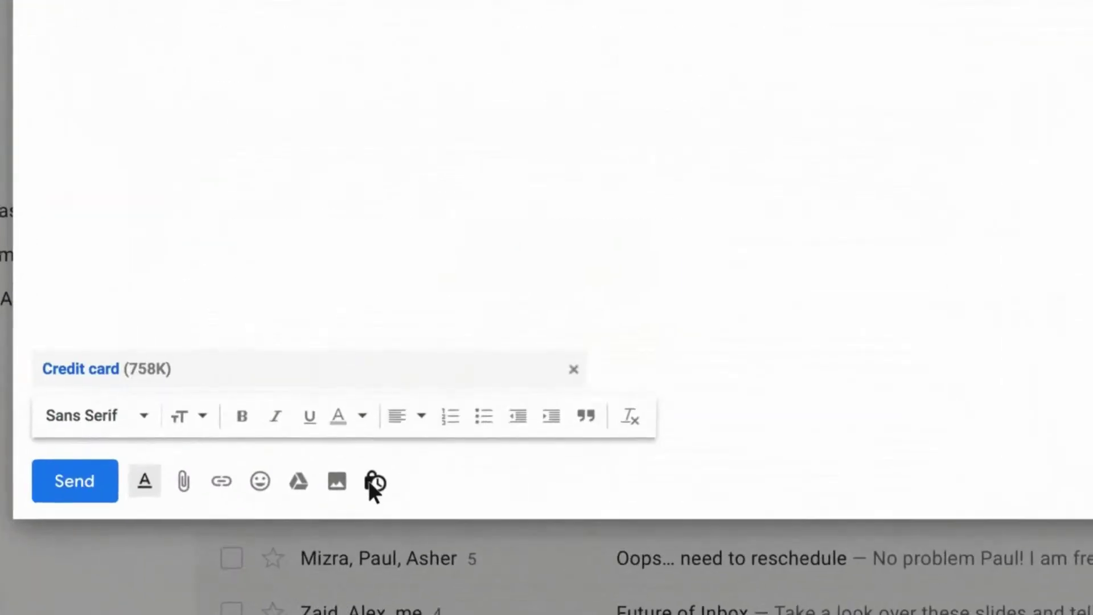
left_click(372, 480)
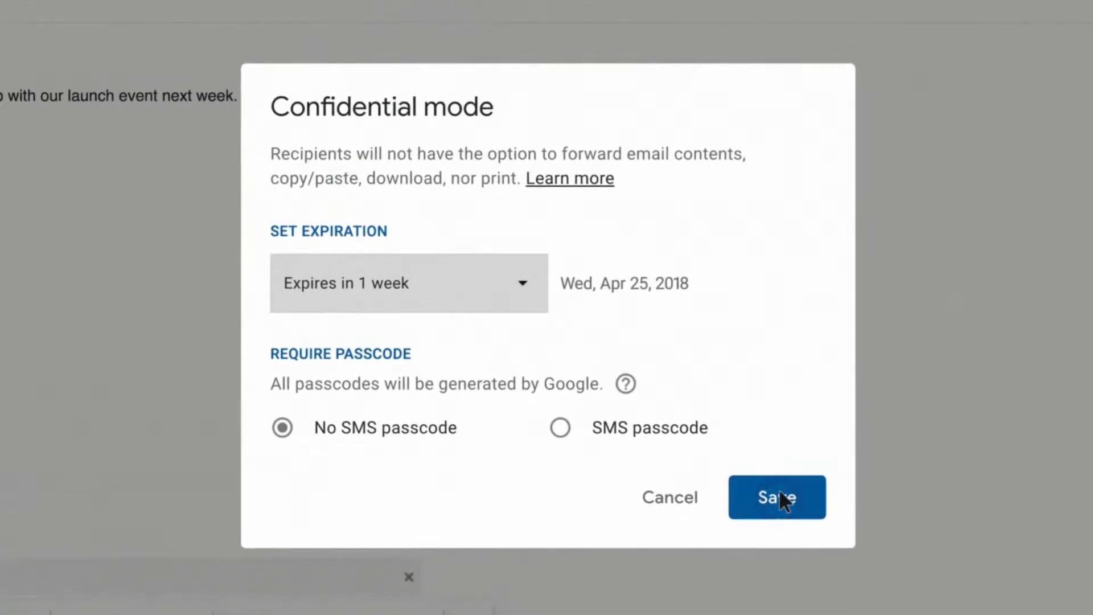
left_click(779, 497)
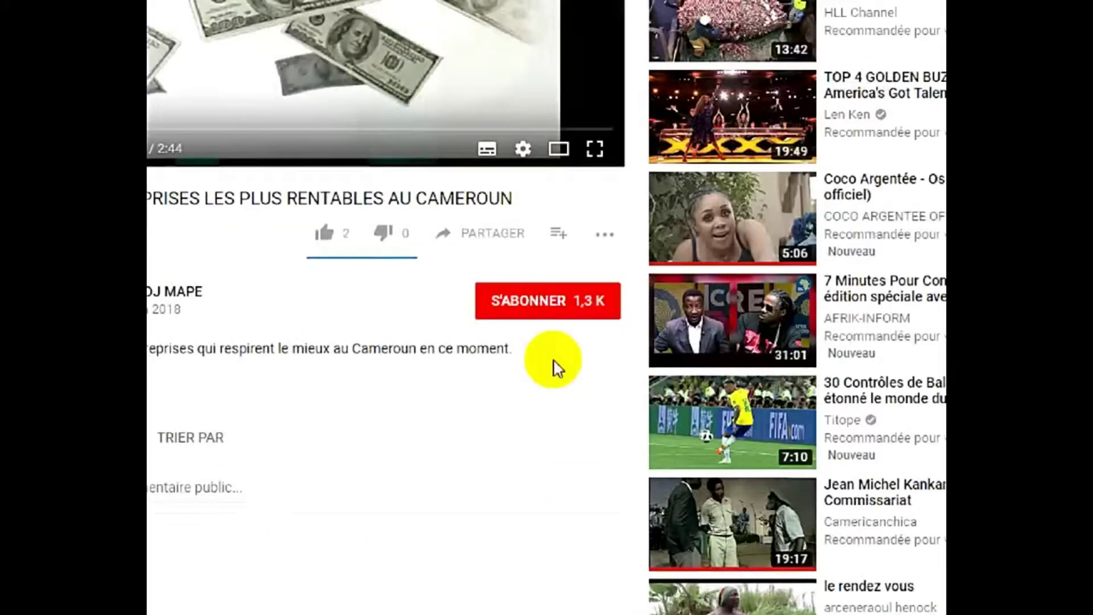
left_click(557, 405)
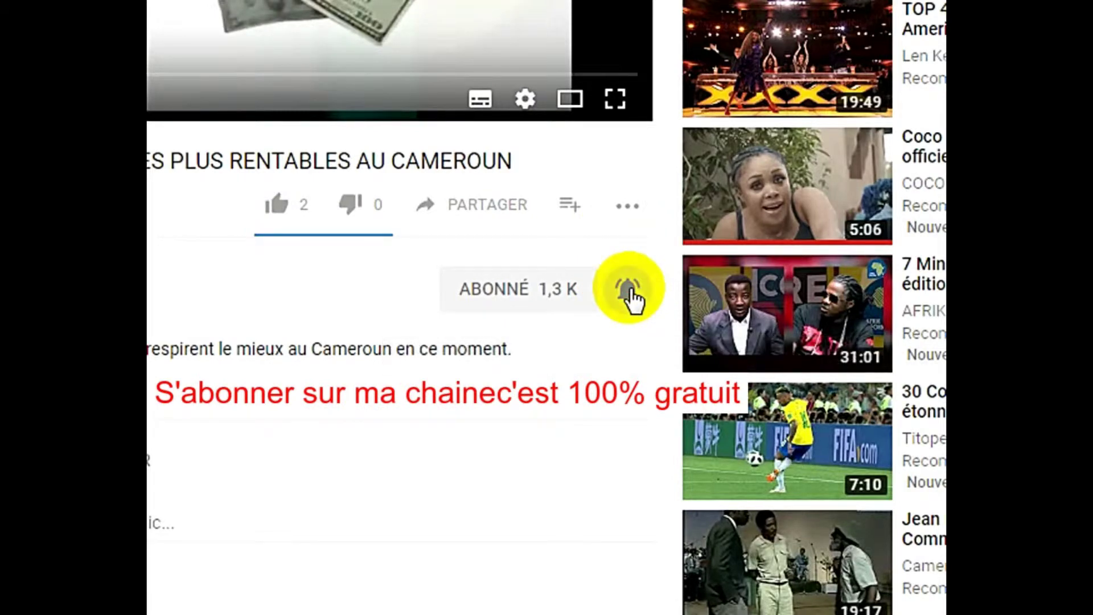
left_click(278, 204)
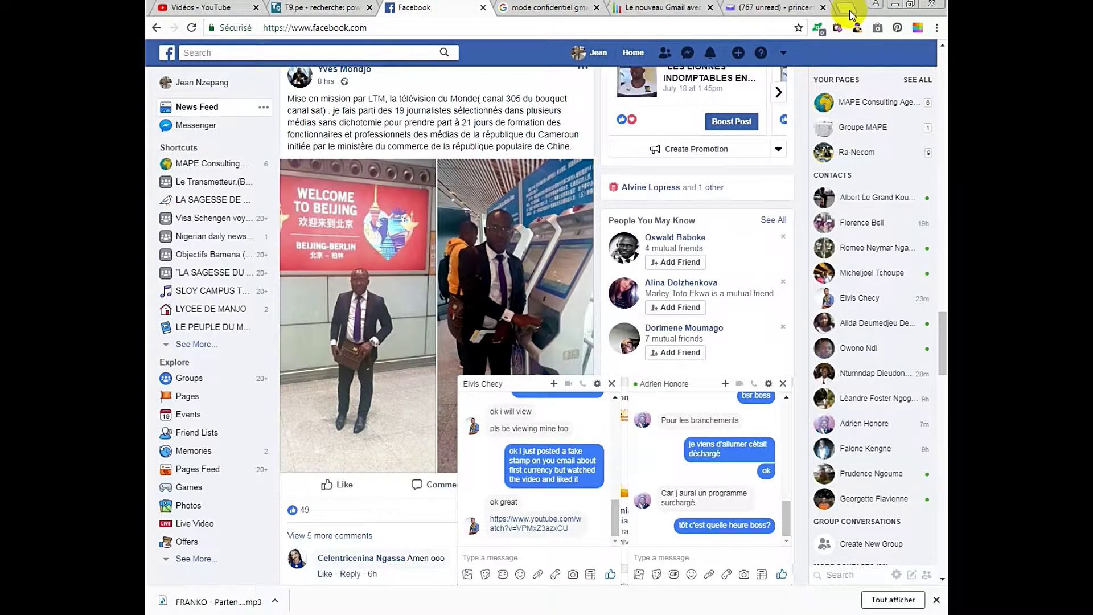
- Open gmail.com in a new browser tab and sign in to the Mape Groupe account with the account password
left_click(846, 6)
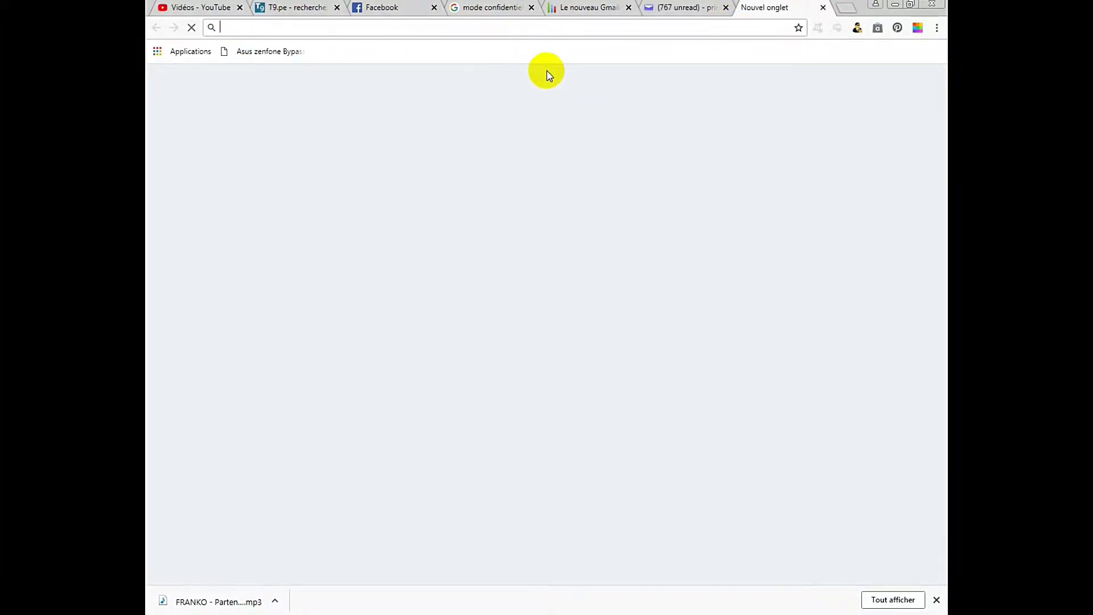
type("gmail.com")
key("Return")
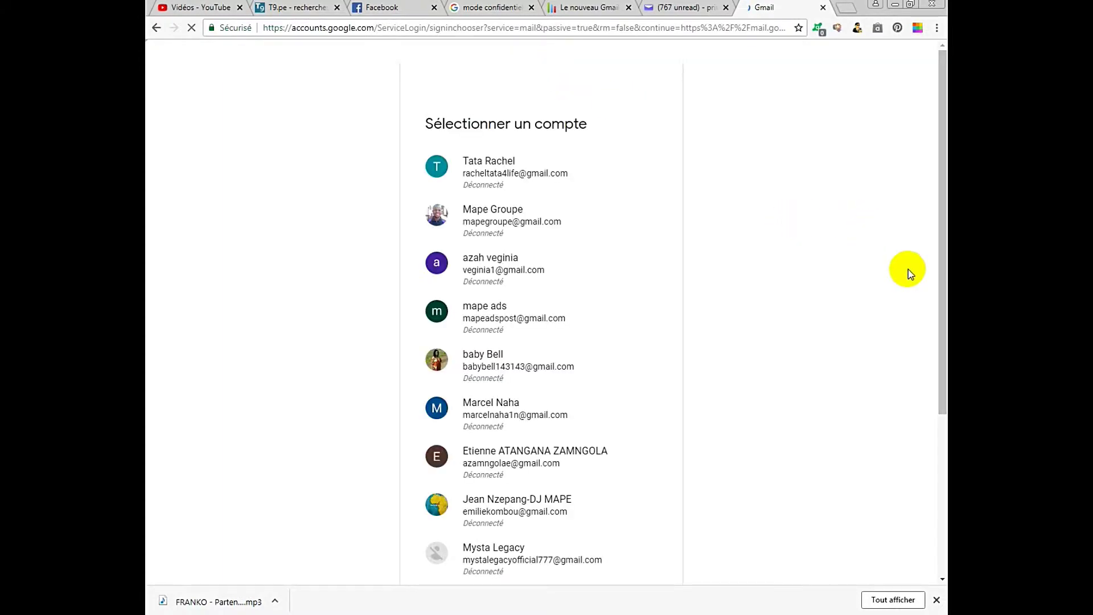
left_click(494, 225)
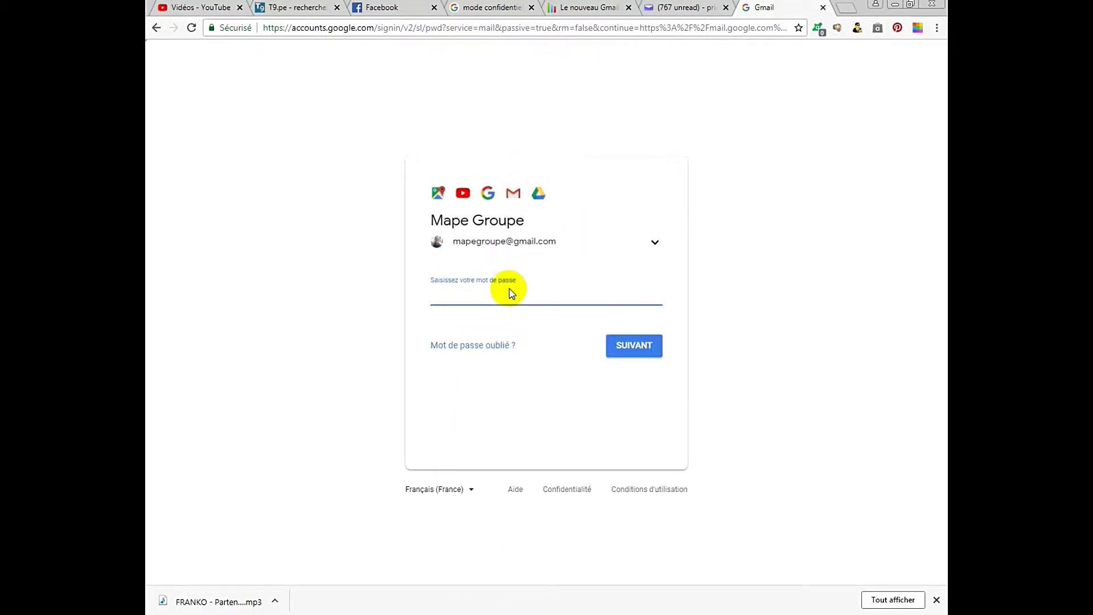
type("•")
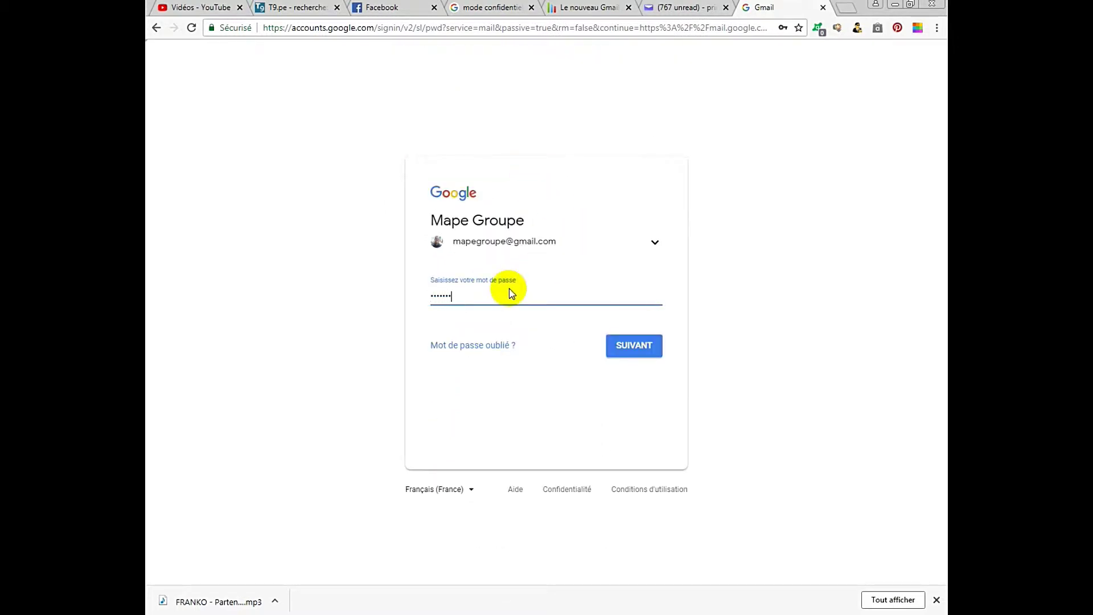
type("••••••••••")
key("Return")
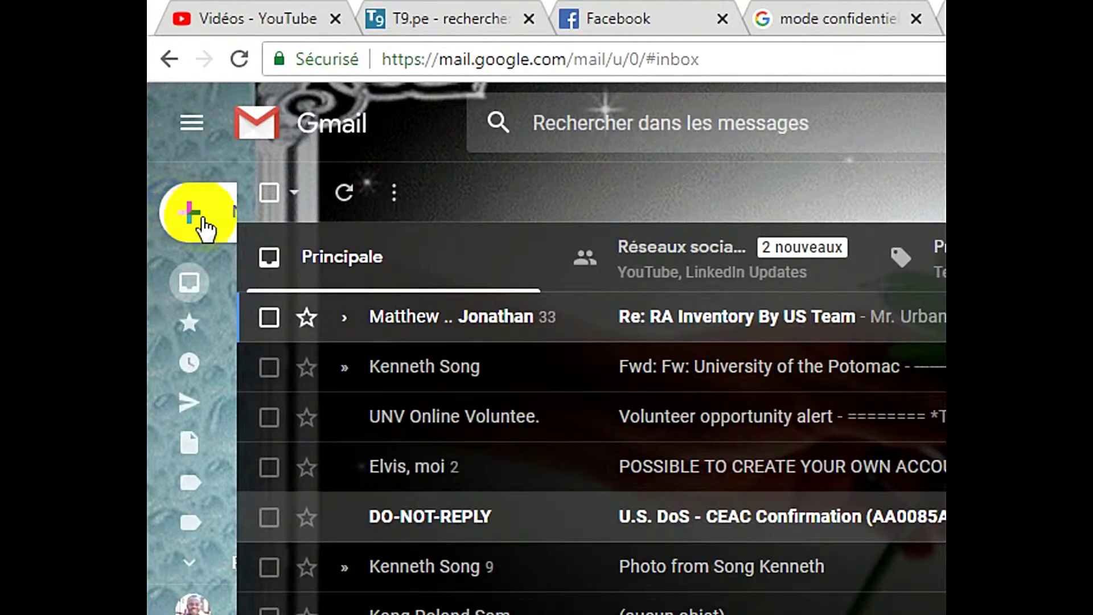
- Start a new message addressed to the suggested Yahoo contact matching "prince", with the subject "test tuto"
mouse_move(180, 112)
left_click(280, 221)
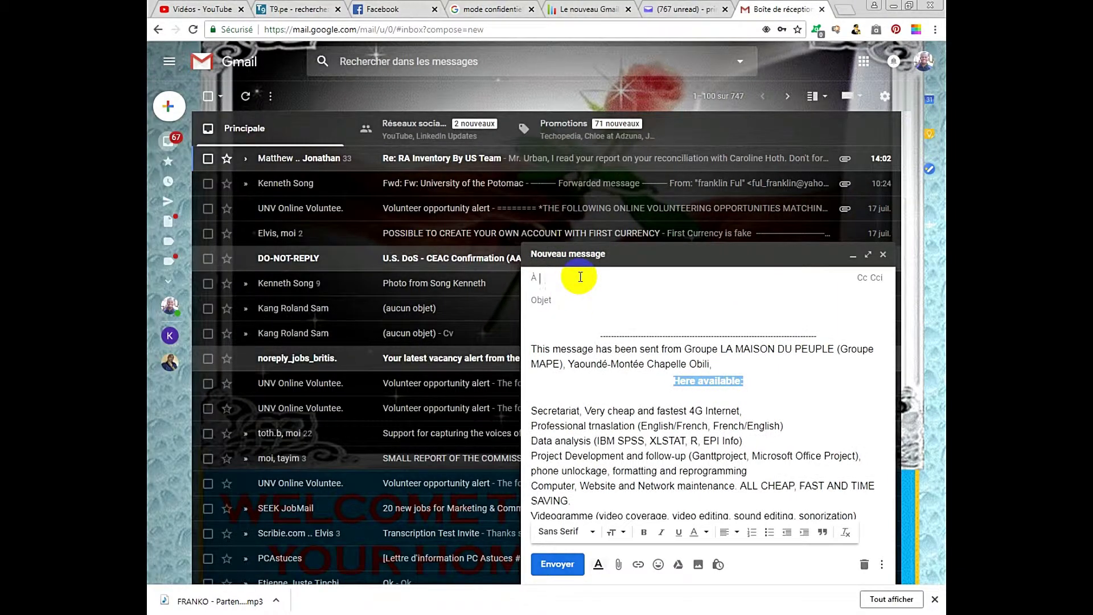
type("prince")
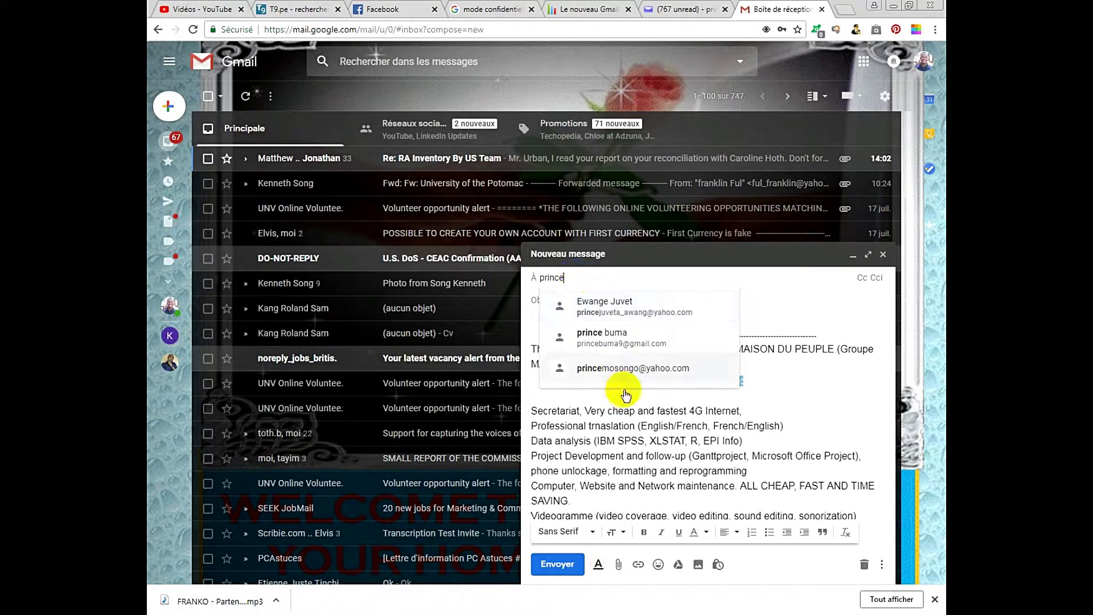
left_click(635, 369)
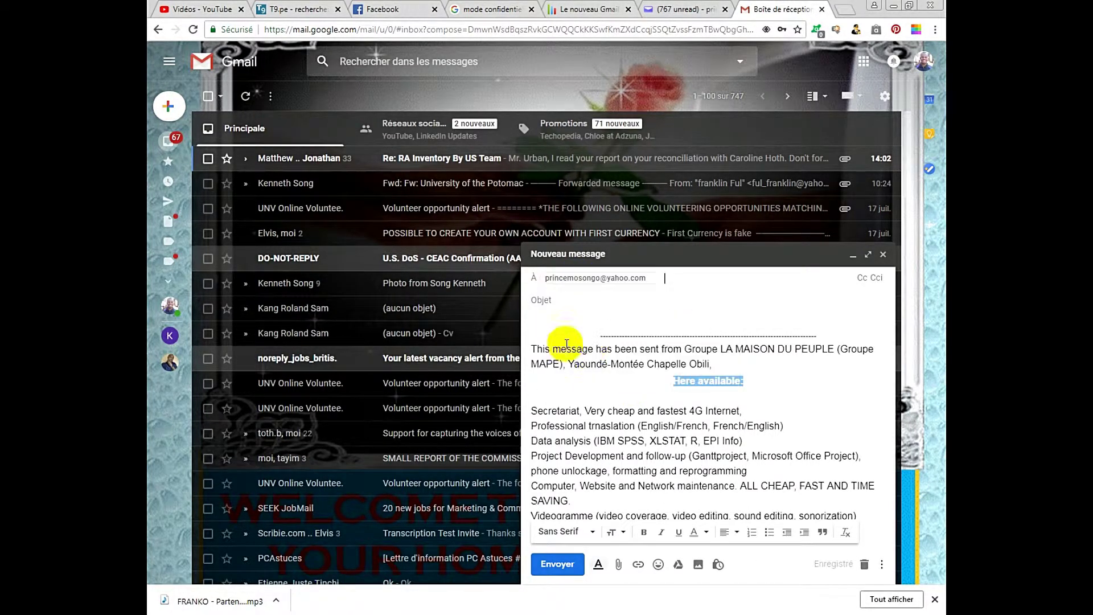
left_click(567, 306)
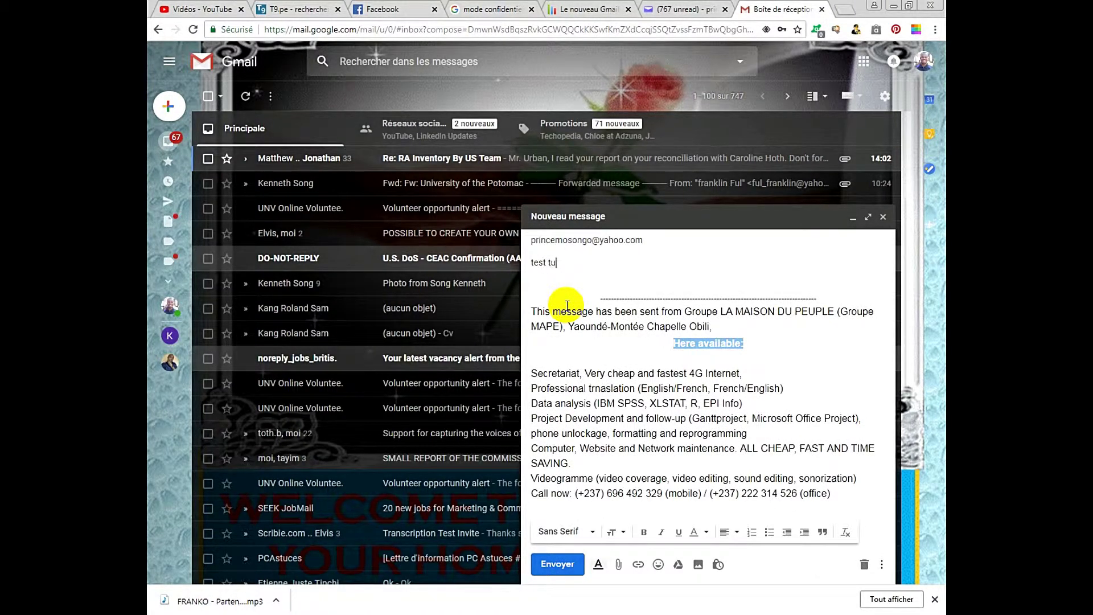
- Write "this is good" above the signature and attach the image IMG-20180717-WA0013.jpg
left_click(561, 285)
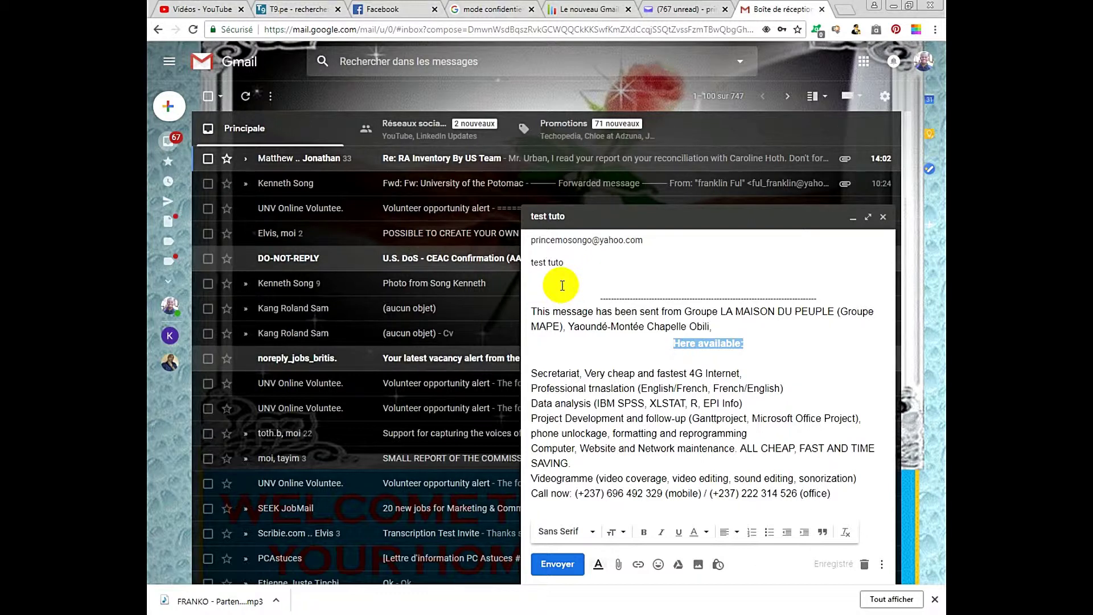
type("this is good")
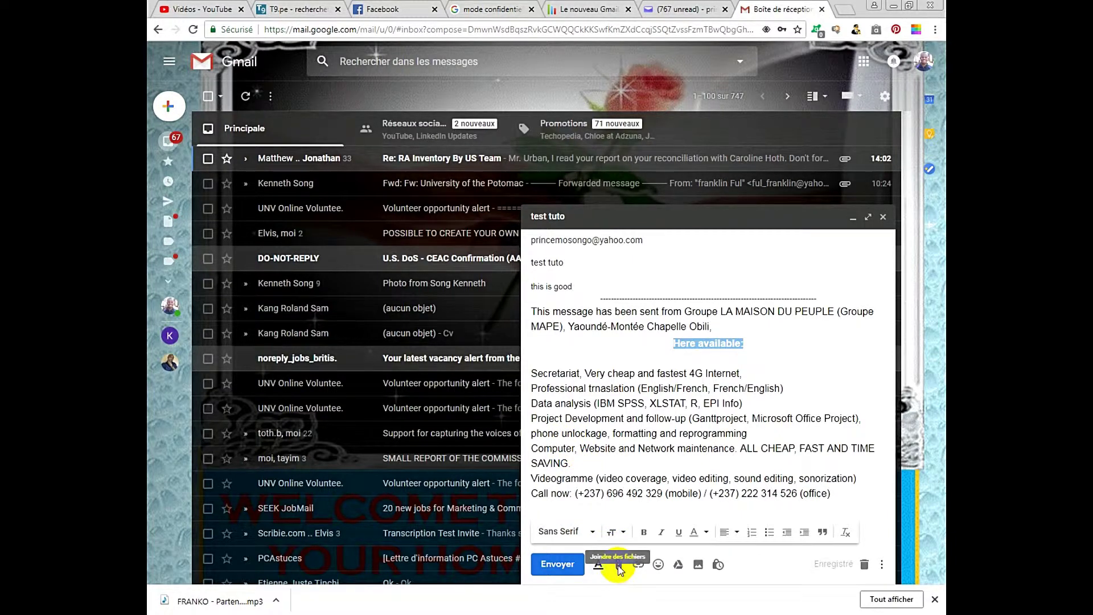
left_click(618, 565)
double_click(464, 134)
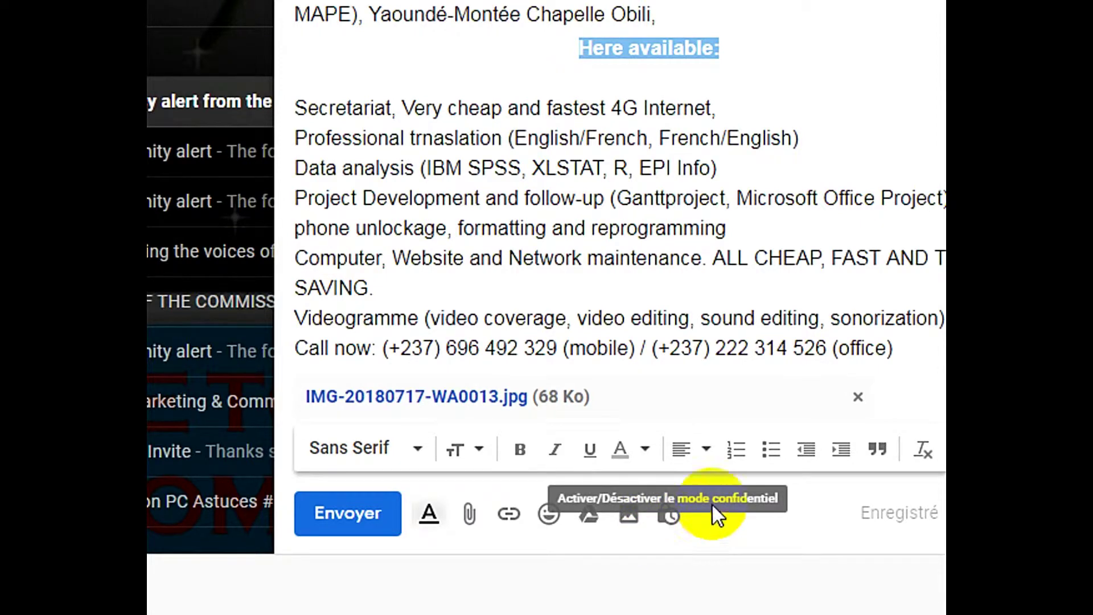
- Turn on confidential mode for the message and set it to expire in 1 day
left_click(672, 518)
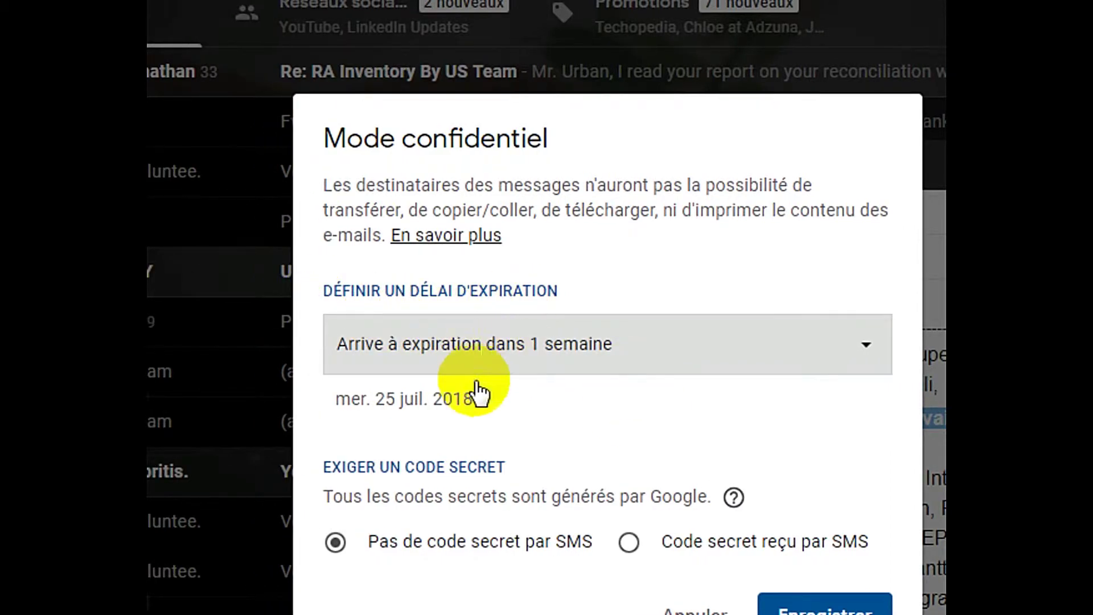
left_click(867, 346)
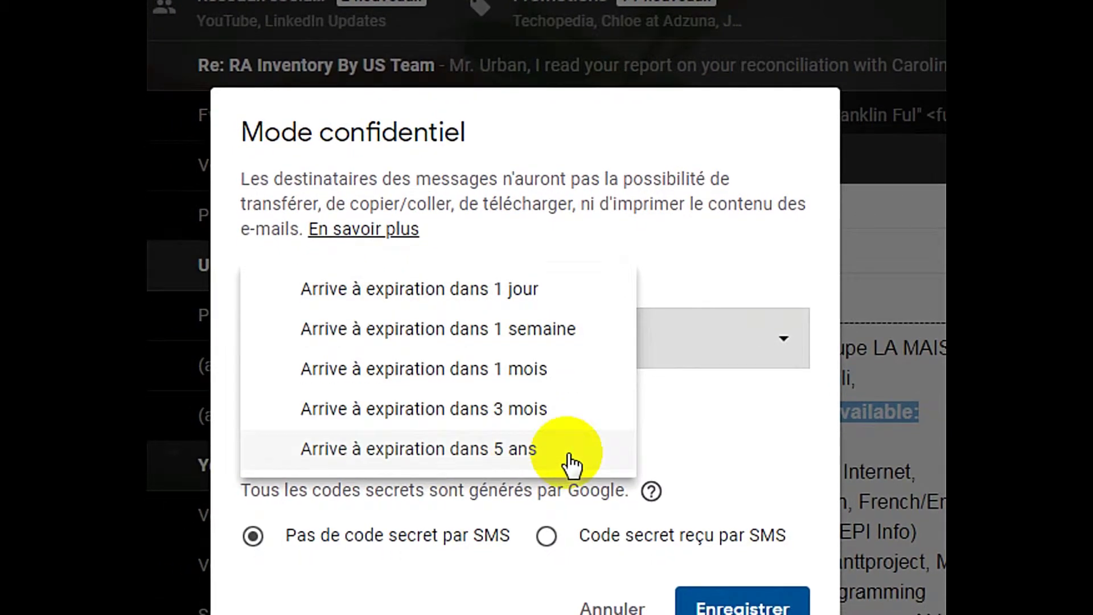
left_click(529, 290)
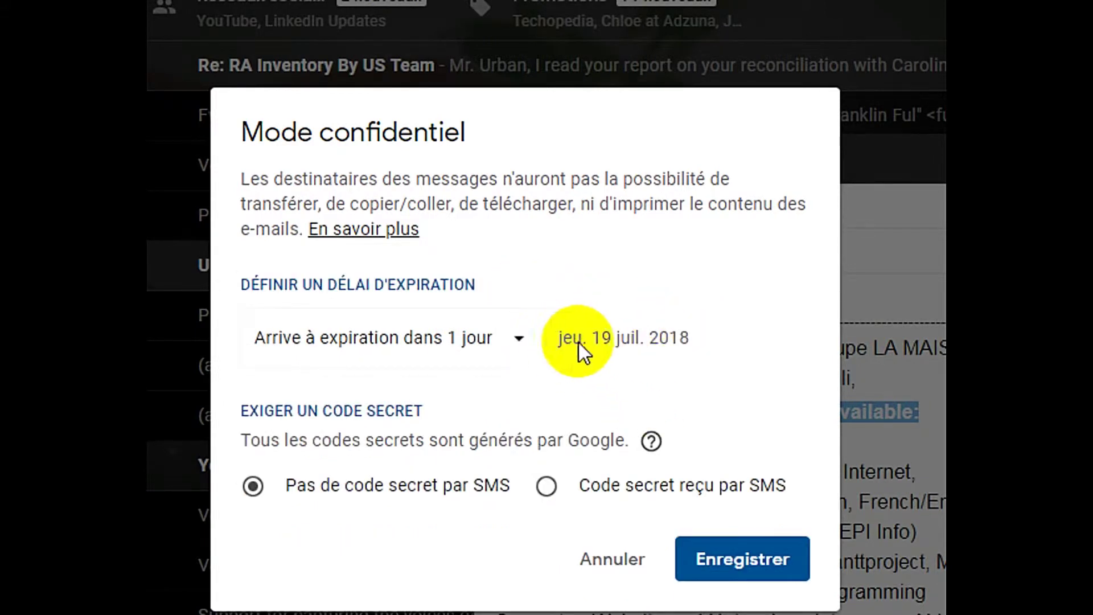
left_click_drag(558, 340, 688, 342)
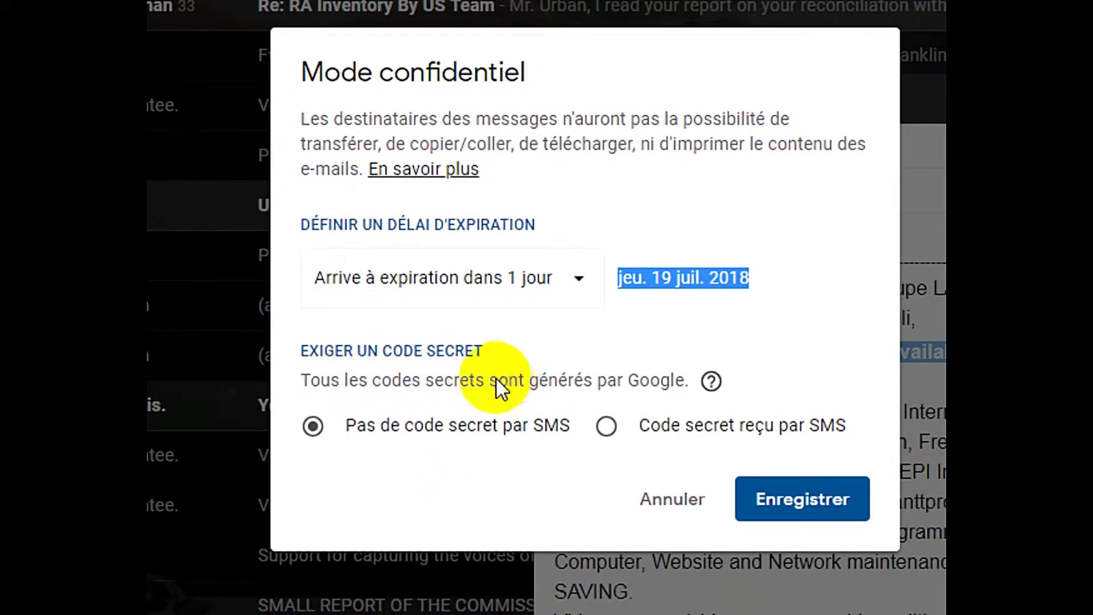
- Save the confidential mode settings with no SMS passcode and send the email
left_click(319, 433)
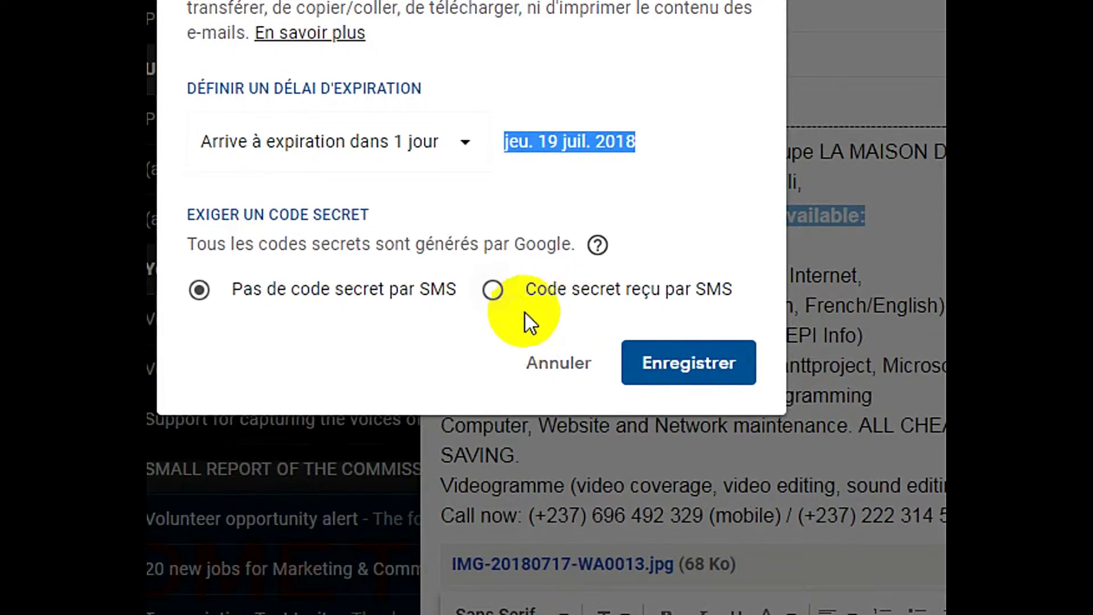
left_click(497, 291)
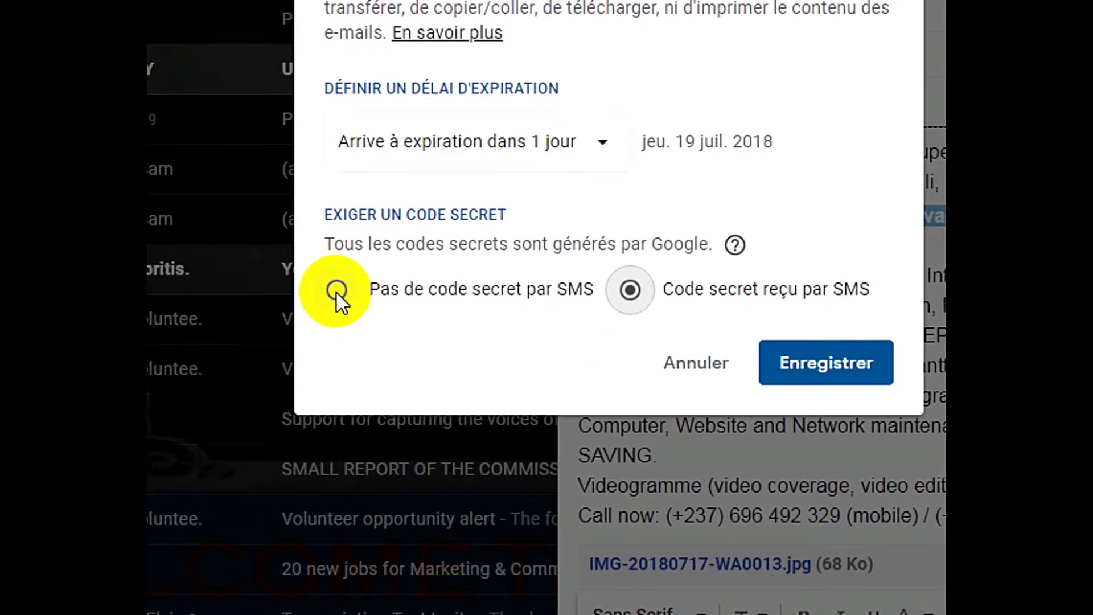
left_click(336, 290)
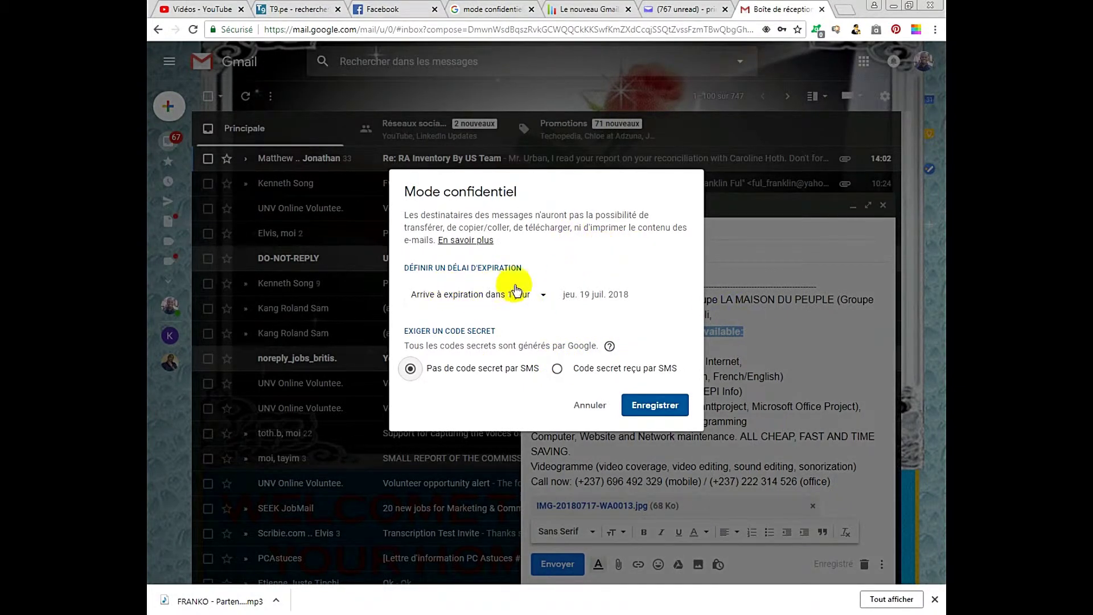
left_click(656, 407)
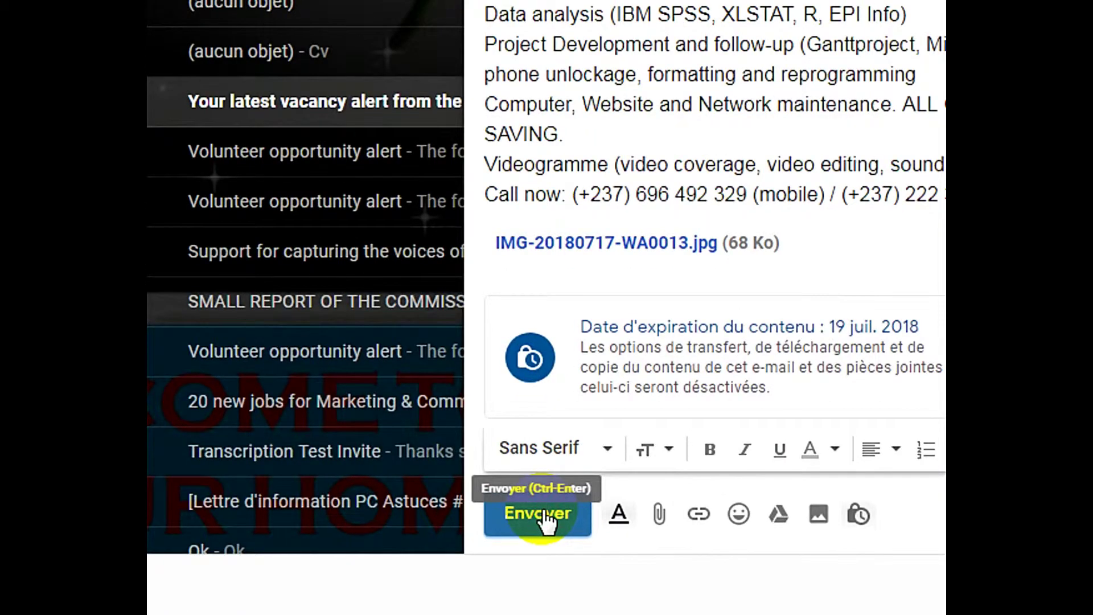
left_click(544, 518)
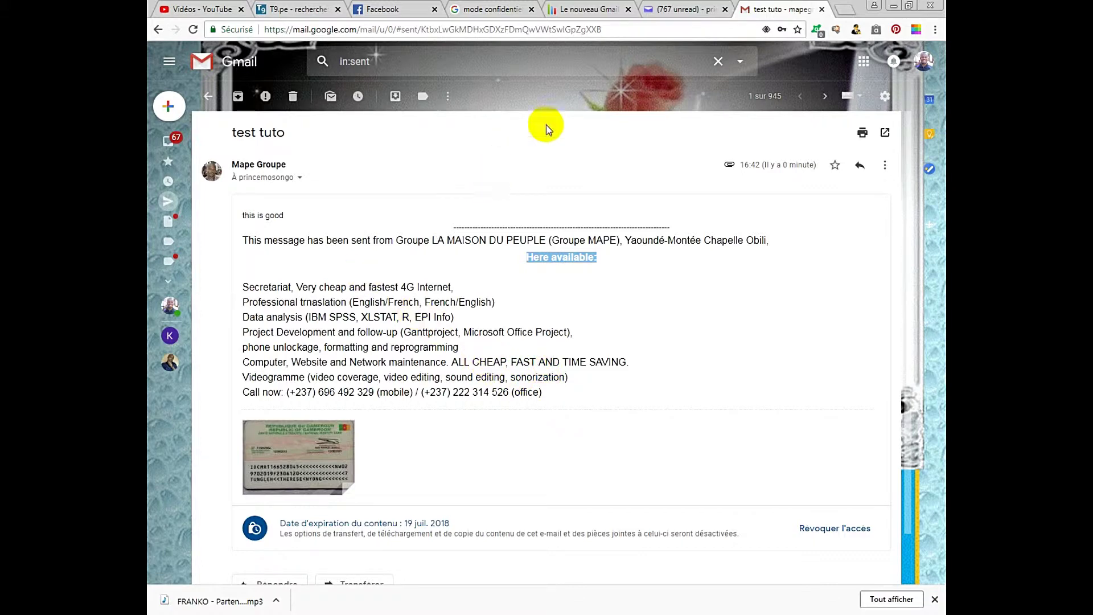
- Switch to Yahoo Mail and view the confidential "test tuto" email through its link, closing the viewer tab when done
left_click(673, 10)
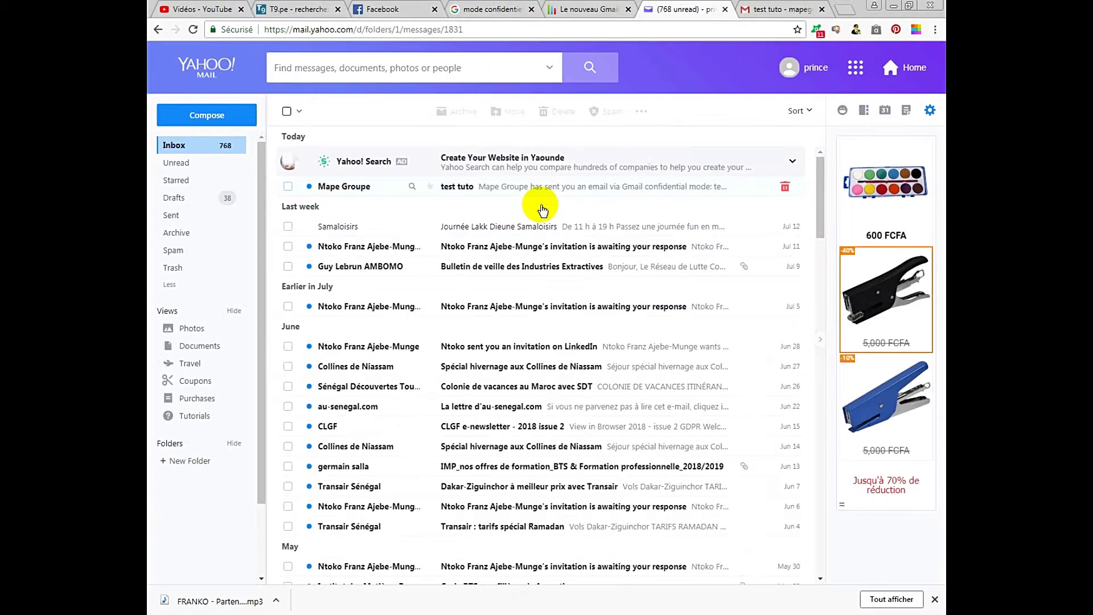
left_click(484, 188)
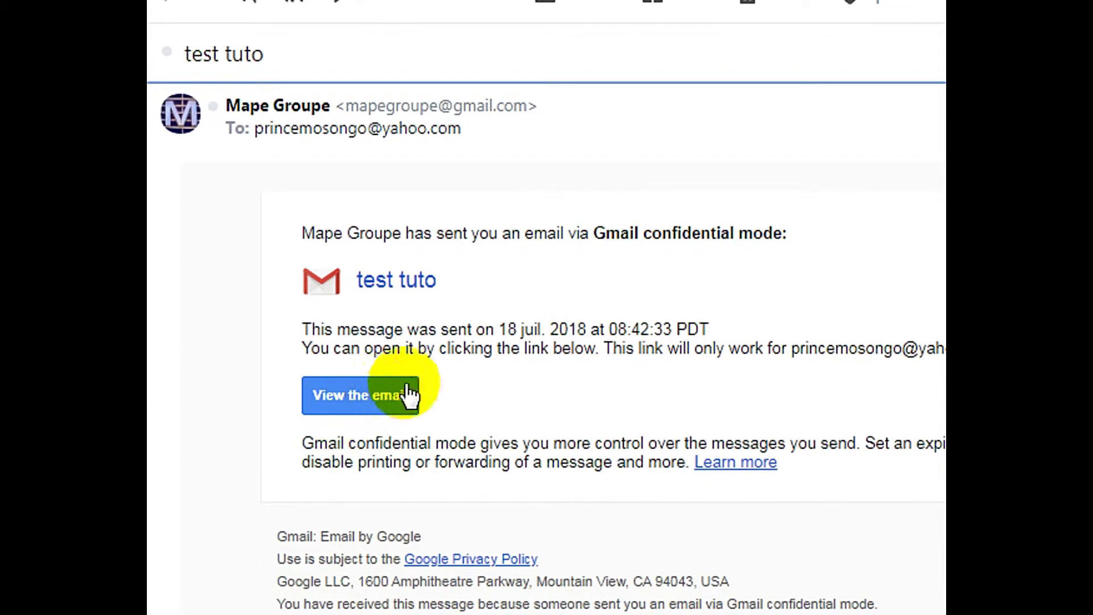
left_click(346, 398)
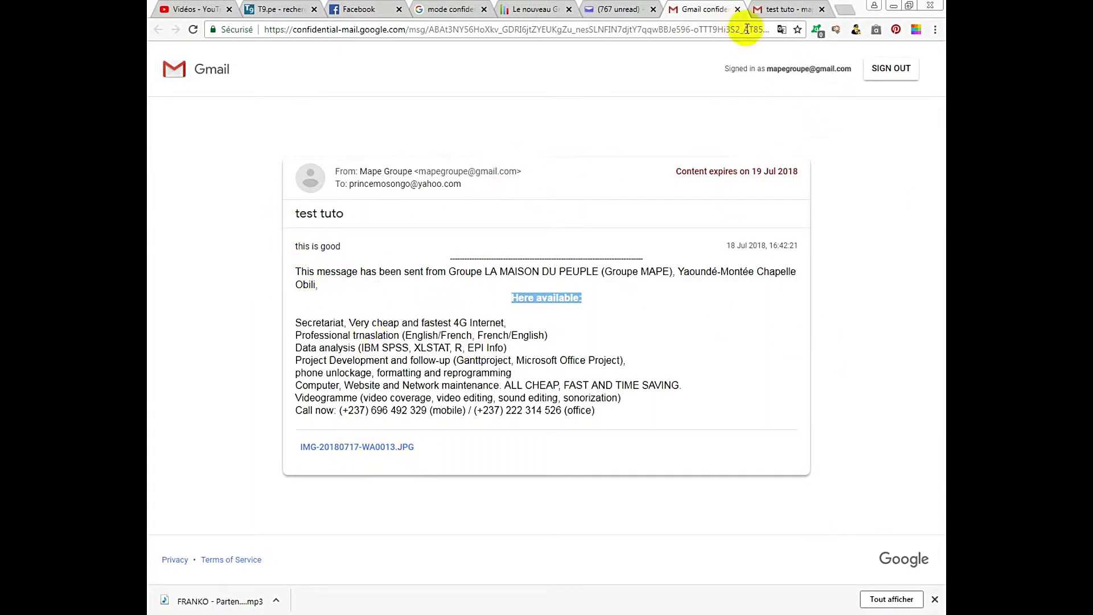
left_click(737, 9)
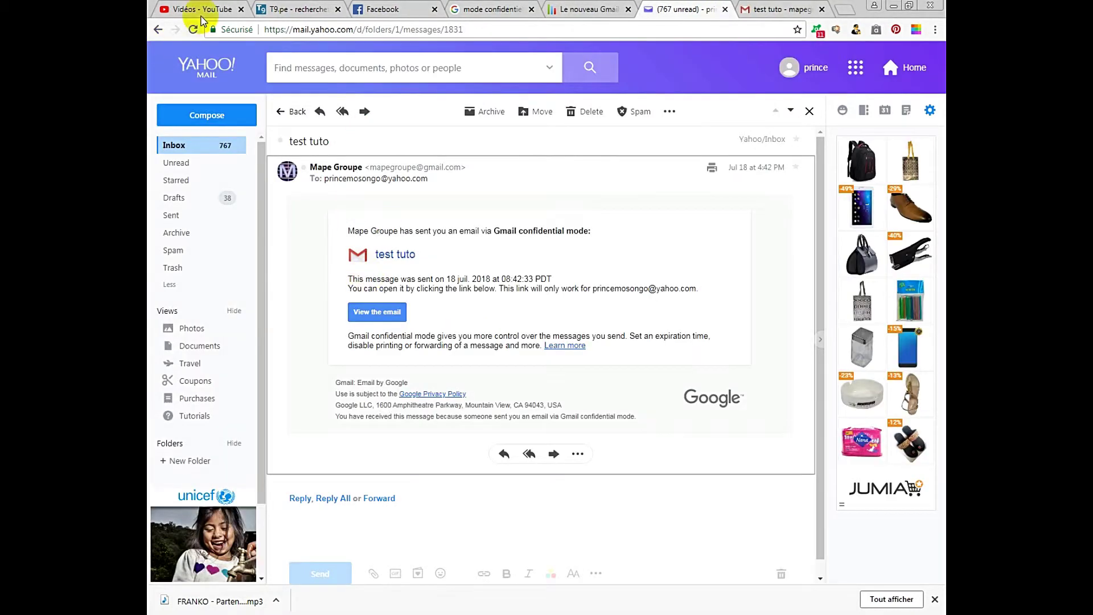
- Switch back to Gmail and sign out of the sender's account
left_click(780, 9)
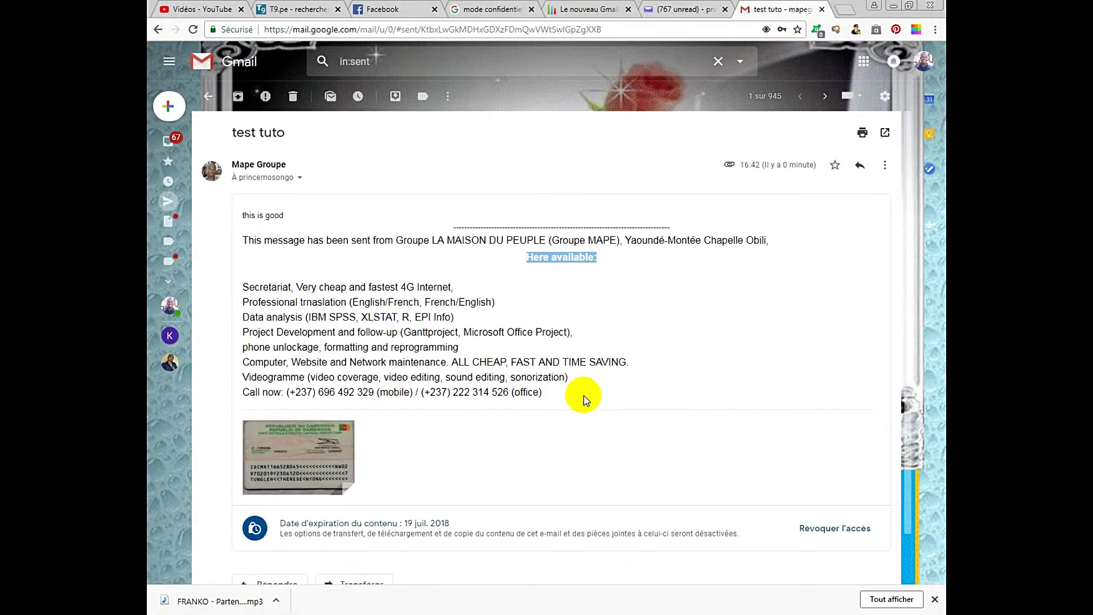
left_click(924, 61)
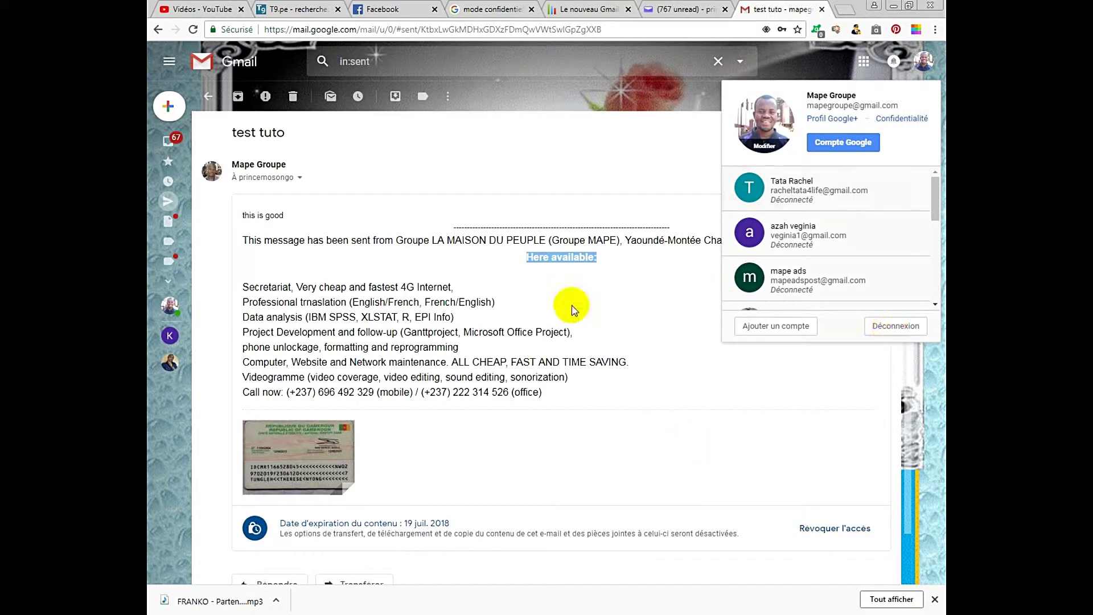
left_click(896, 326)
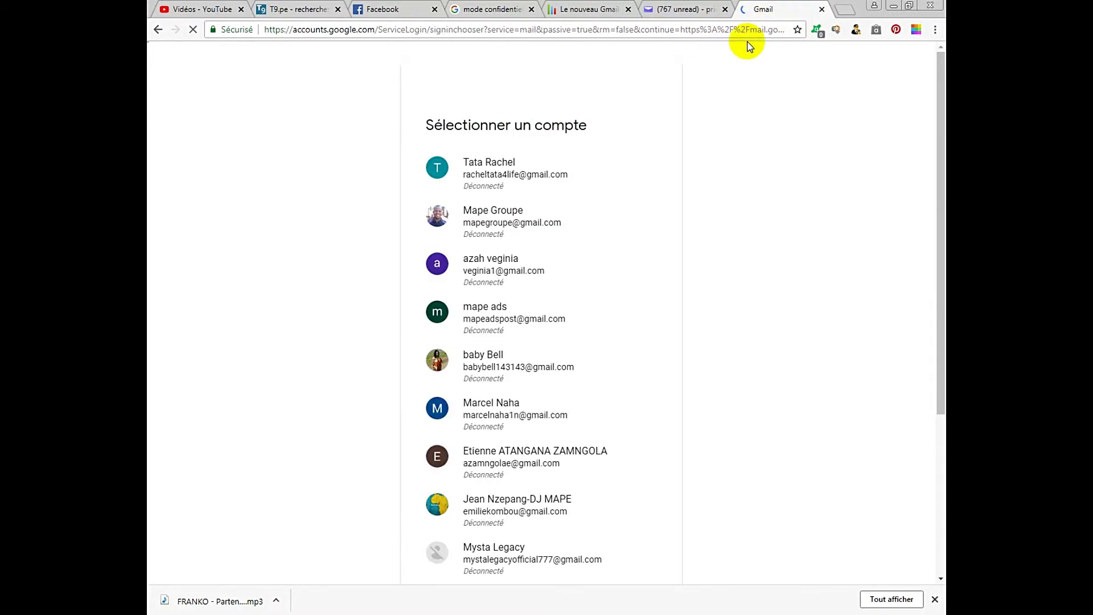
- Return to Yahoo Mail and reopen the confidential email from the "test tuto" message
left_click(674, 11)
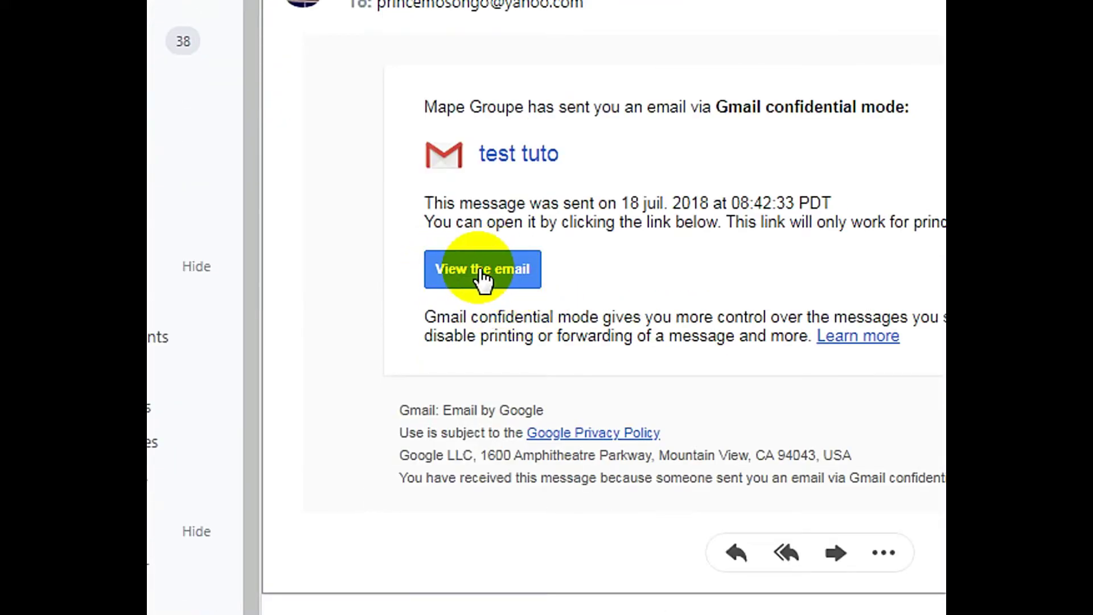
left_click(478, 268)
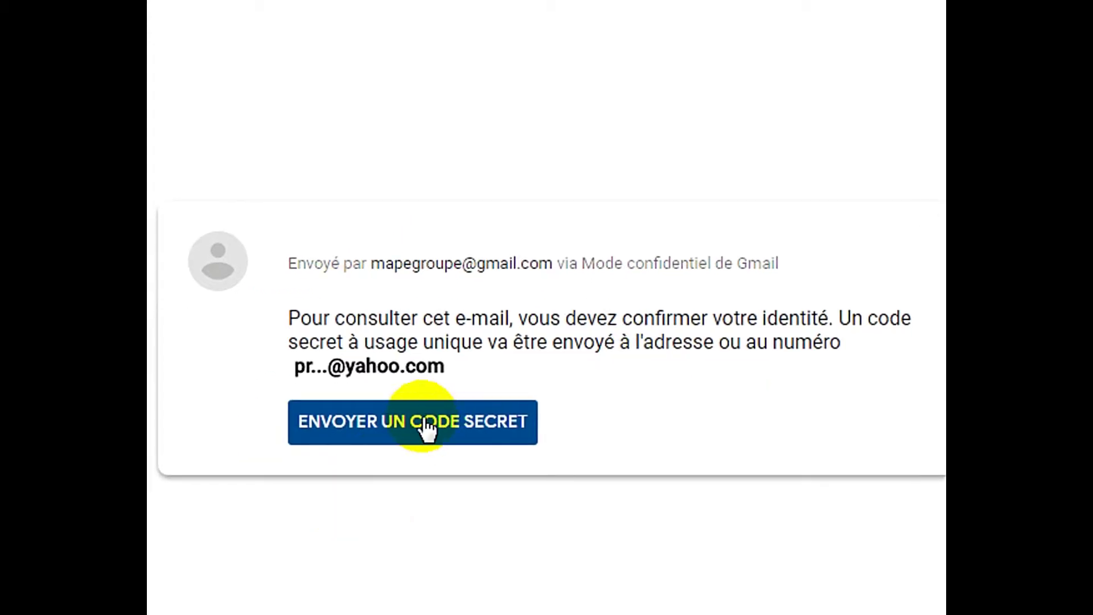
- Request the one-time passcode for the confidential email and copy it from the "Google Verification Code" message in the Yahoo inbox
left_click(442, 424)
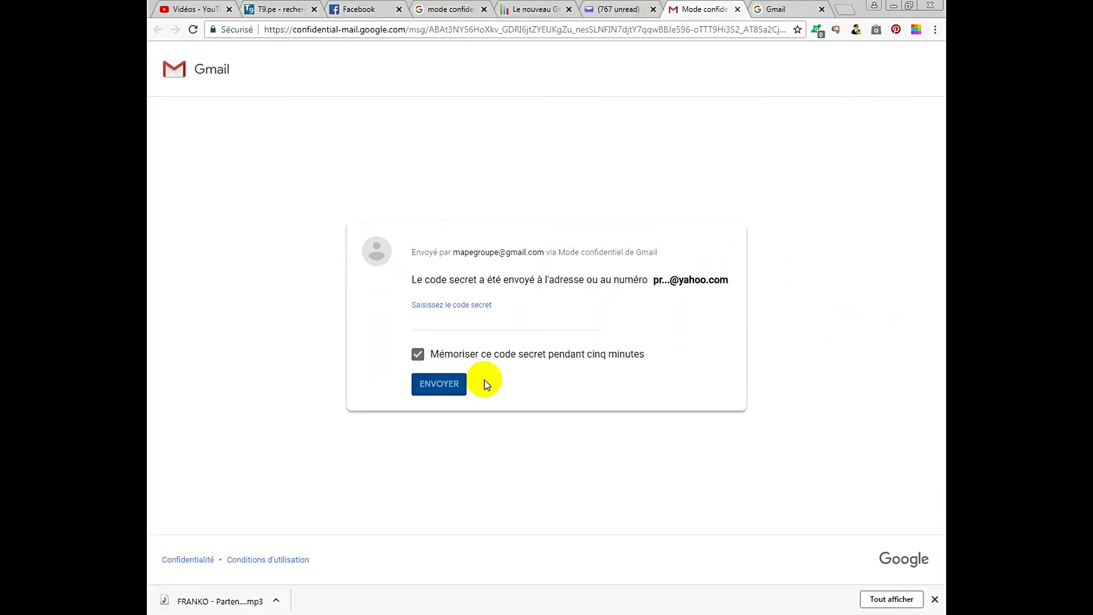
left_click(484, 320)
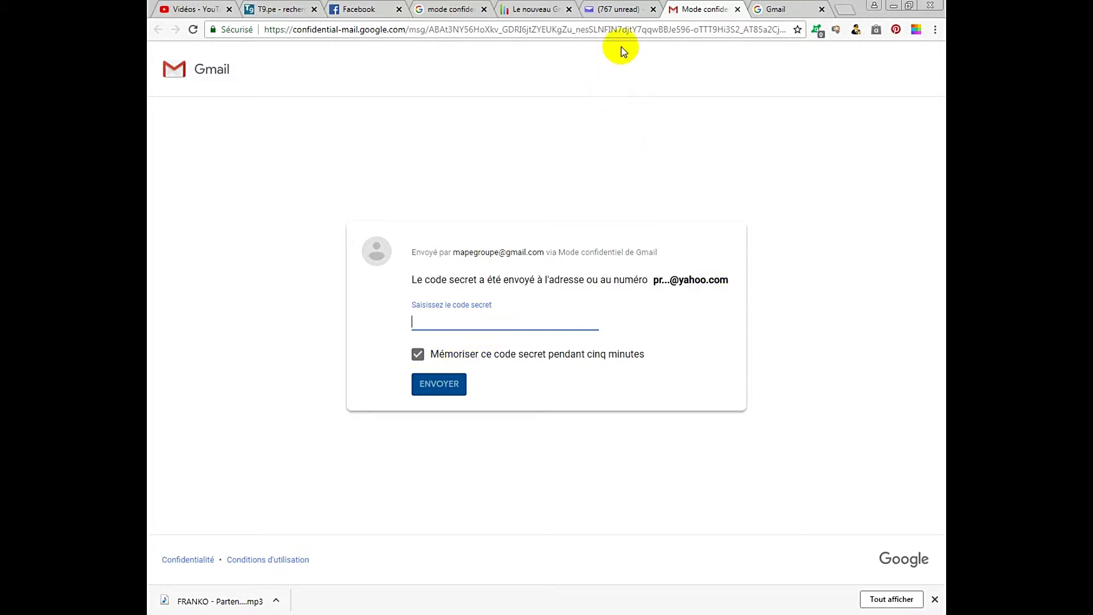
left_click(621, 10)
left_click(175, 145)
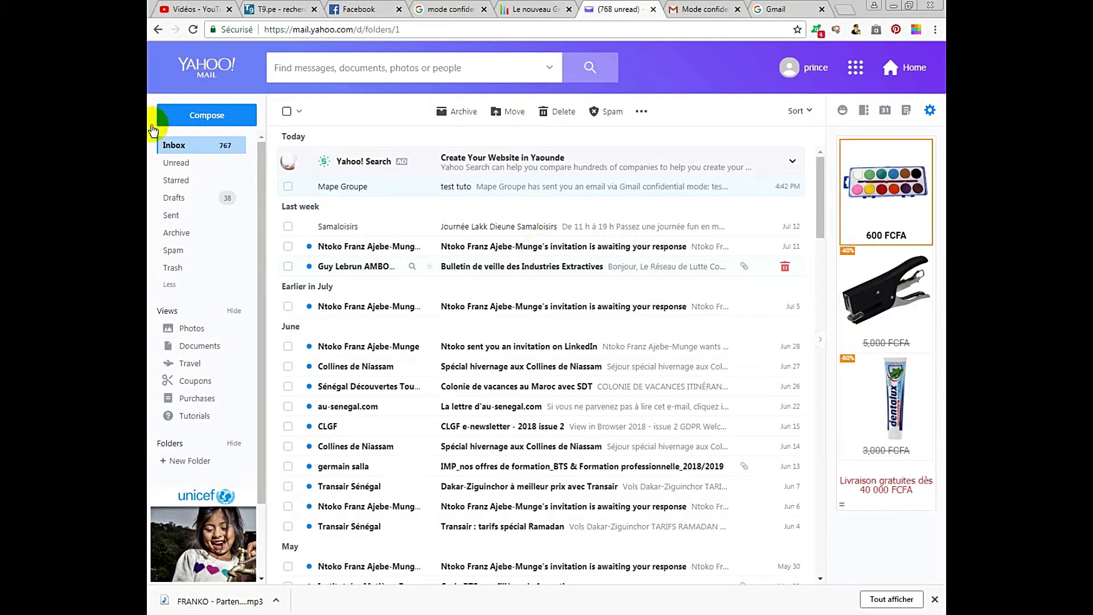
left_click(181, 146)
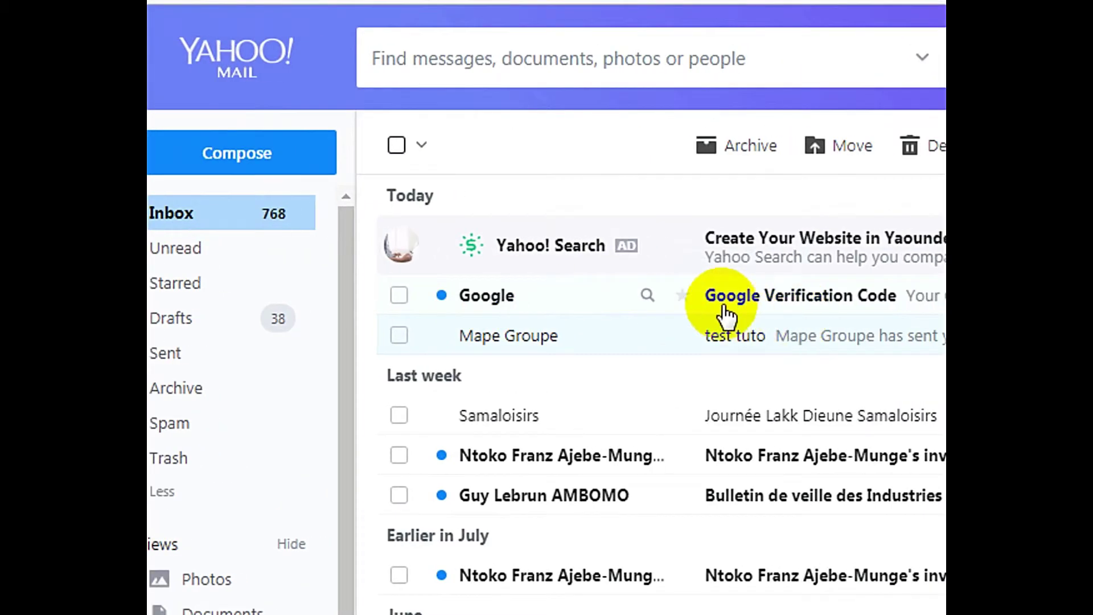
left_click(698, 297)
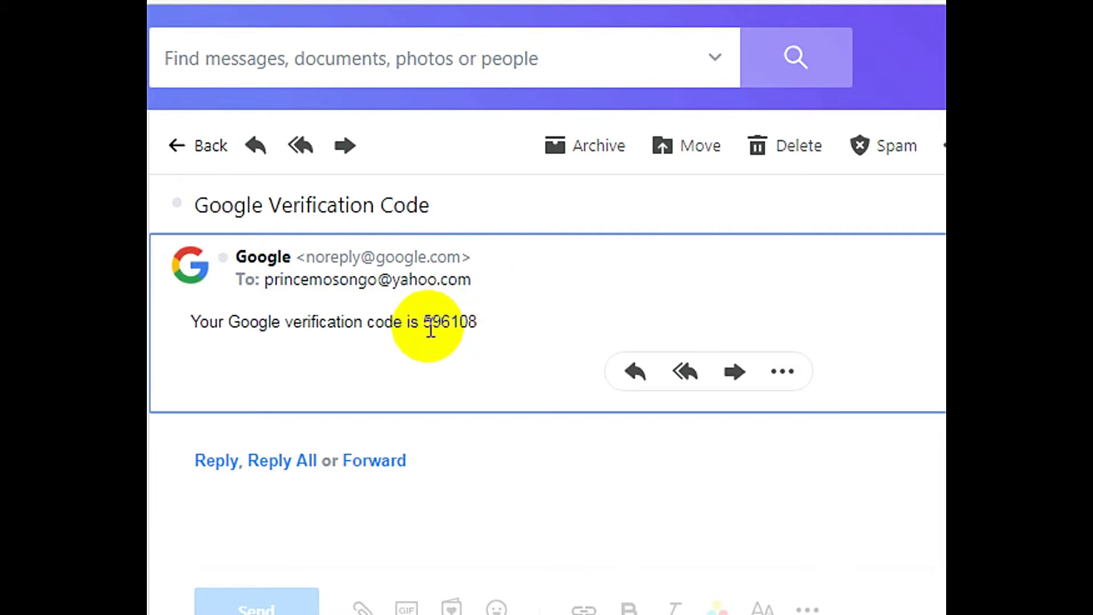
left_click_drag(424, 324, 491, 320)
key("ctrl+c")
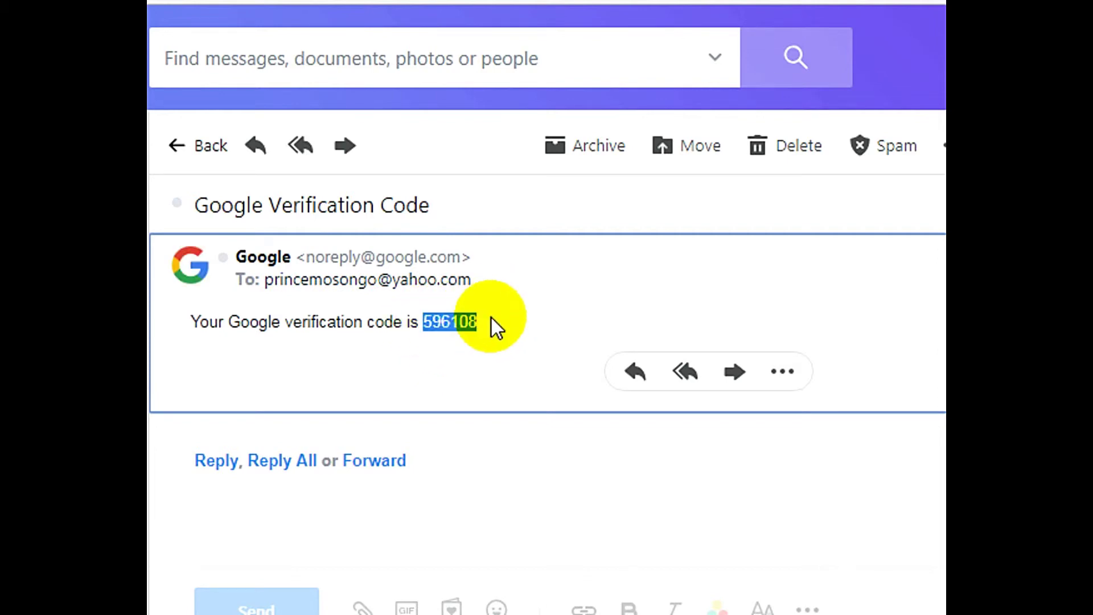
- Return to the confidential email page and submit the copied verification code to open the "test tuto" message
left_click(699, 12)
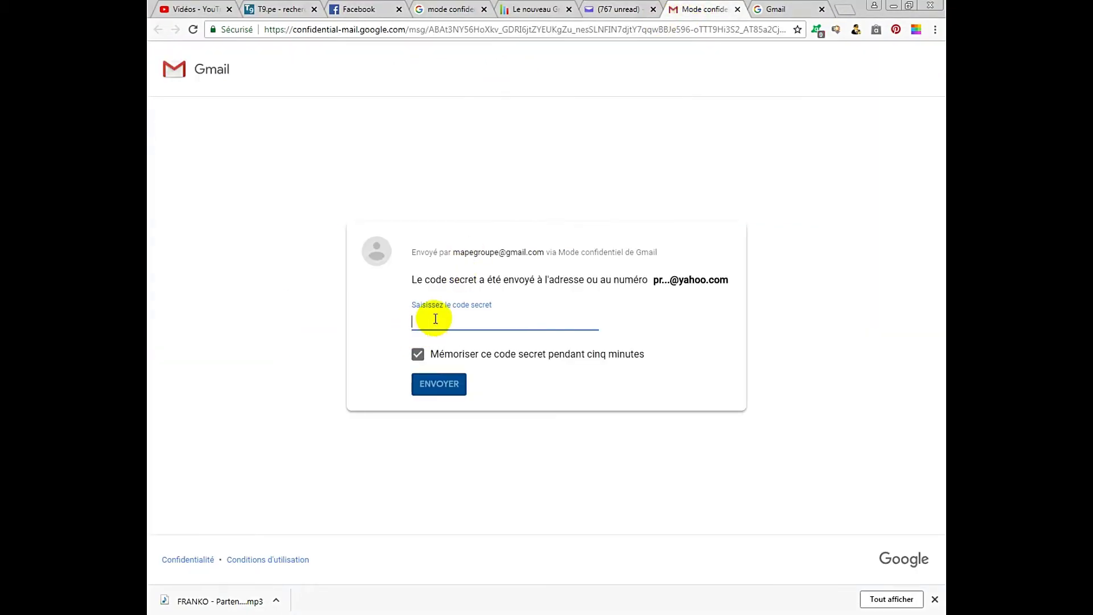
key("ctrl+v")
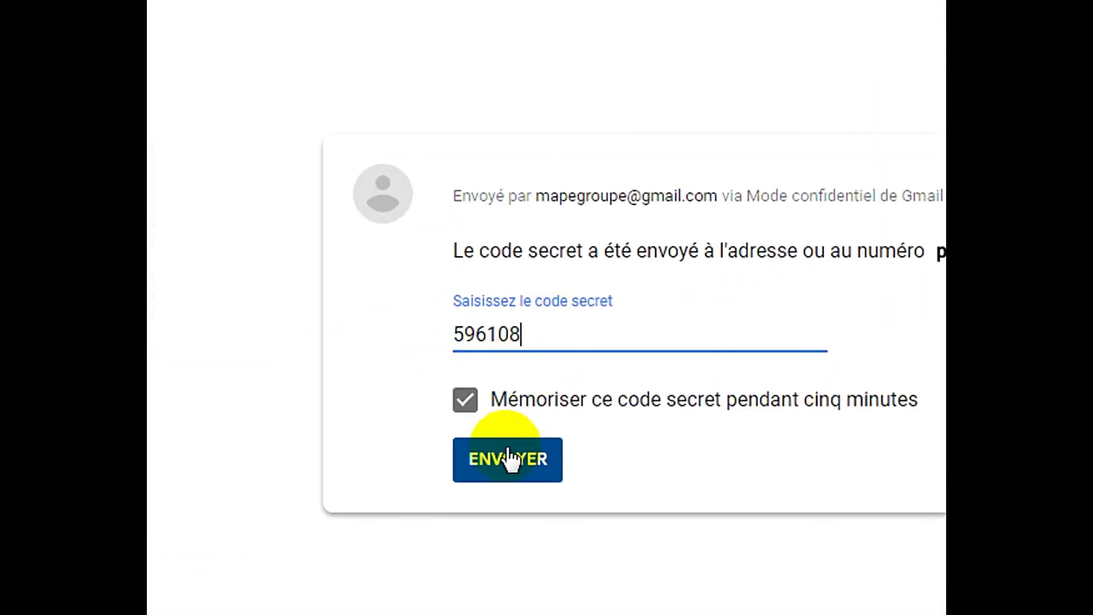
left_click(509, 459)
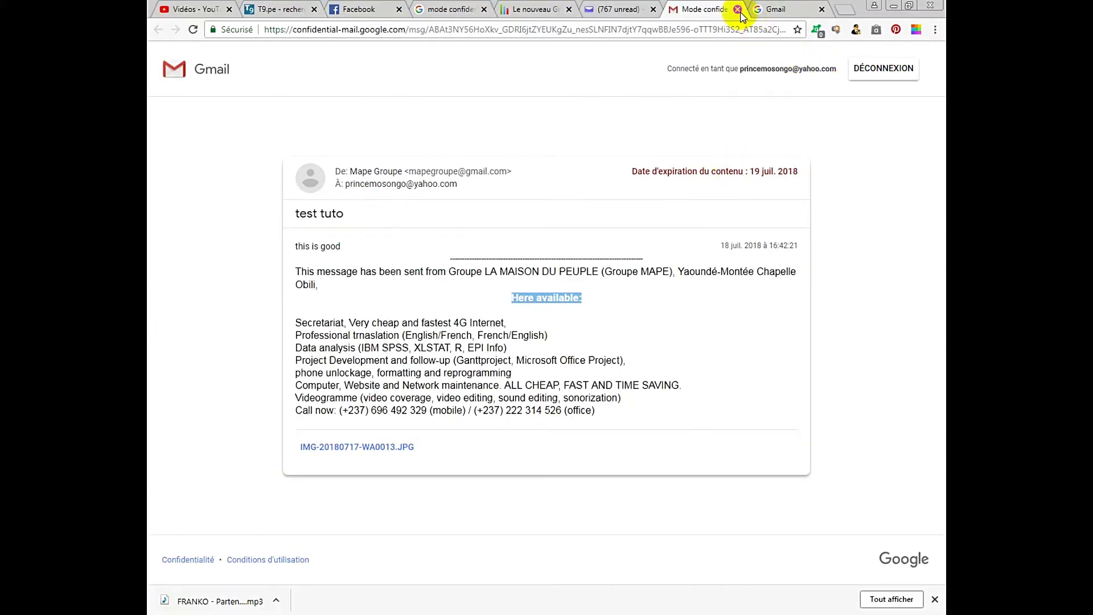
- Close the confidential email viewer and delete the "Google Verification Code" message in Yahoo Mail
left_click(738, 9)
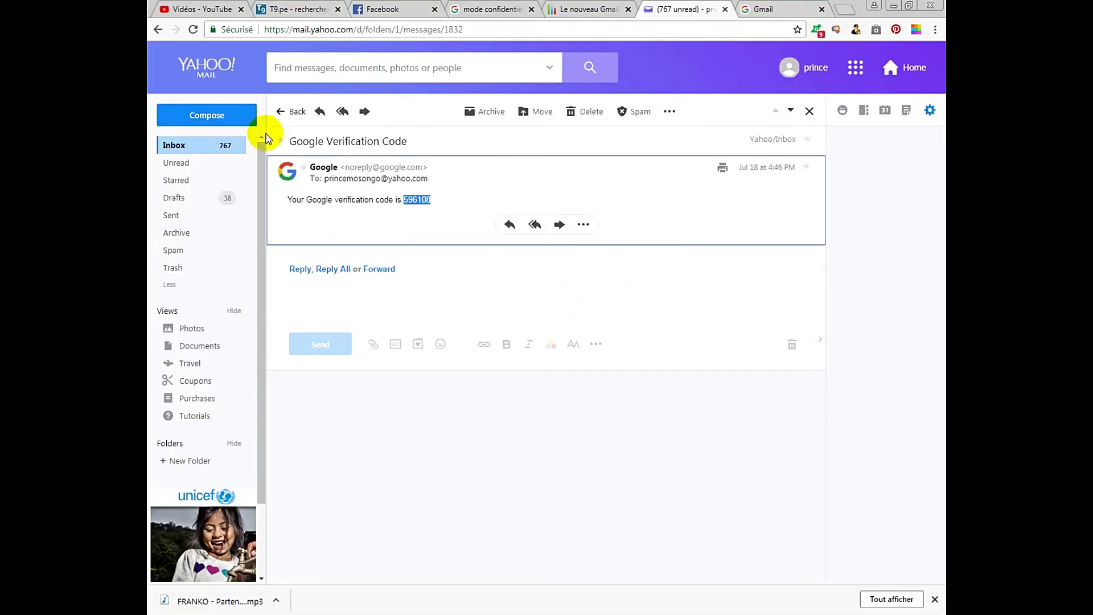
left_click(581, 112)
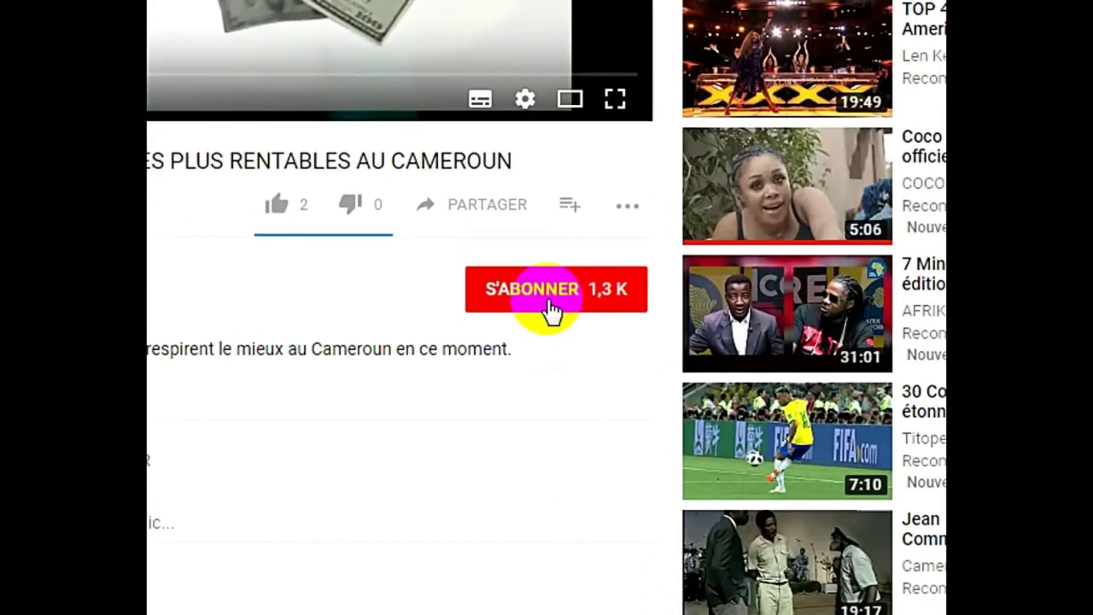
- On the YouTube video page, subscribe to the channel with notifications on and like the video
left_click(557, 295)
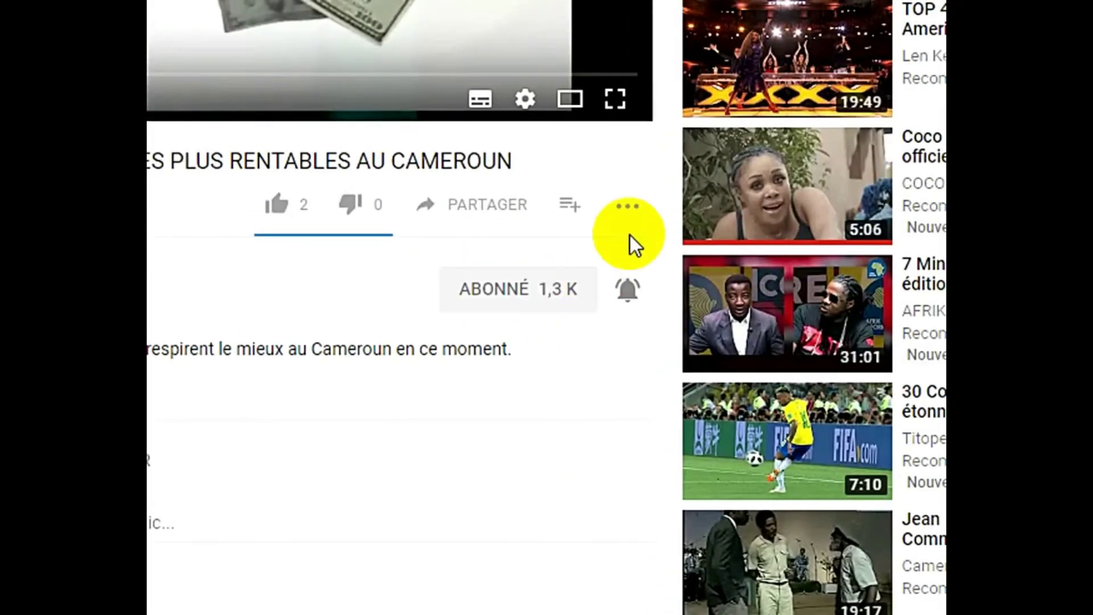
left_click(629, 290)
left_click(629, 289)
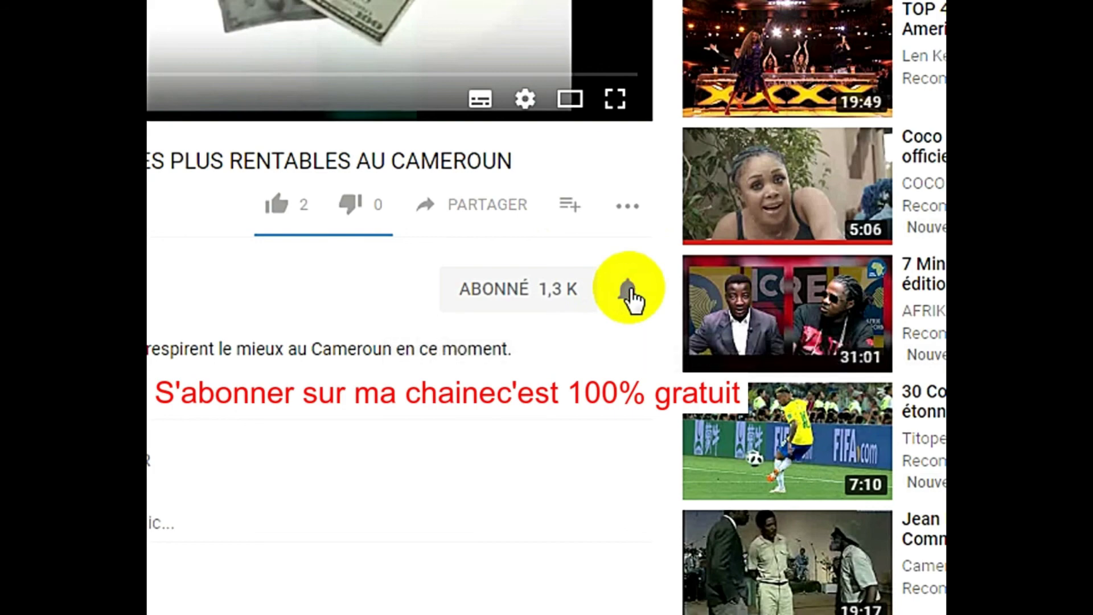
left_click(277, 204)
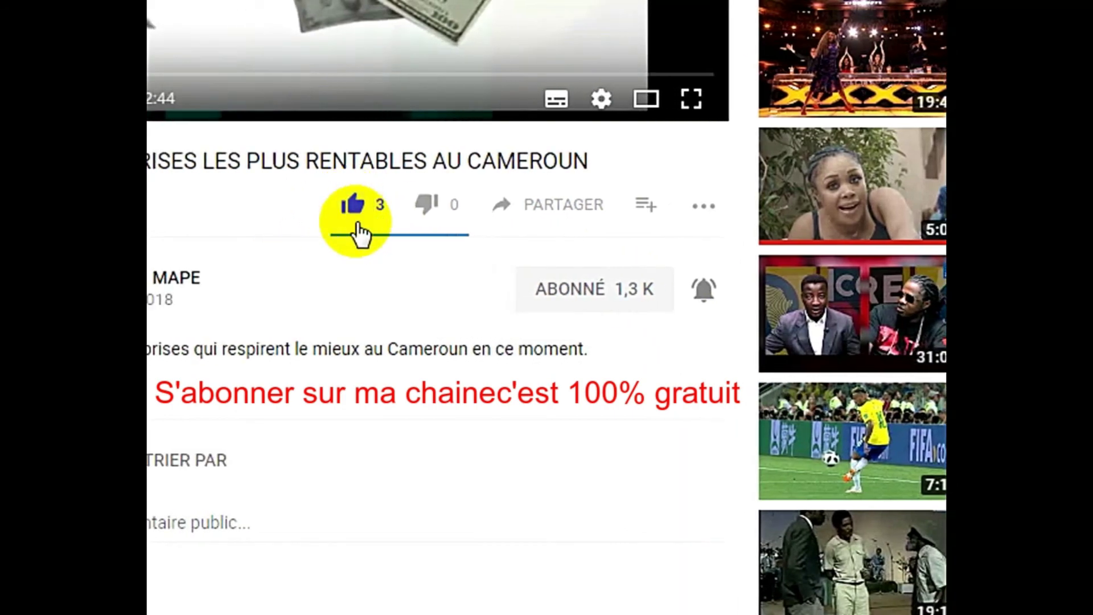